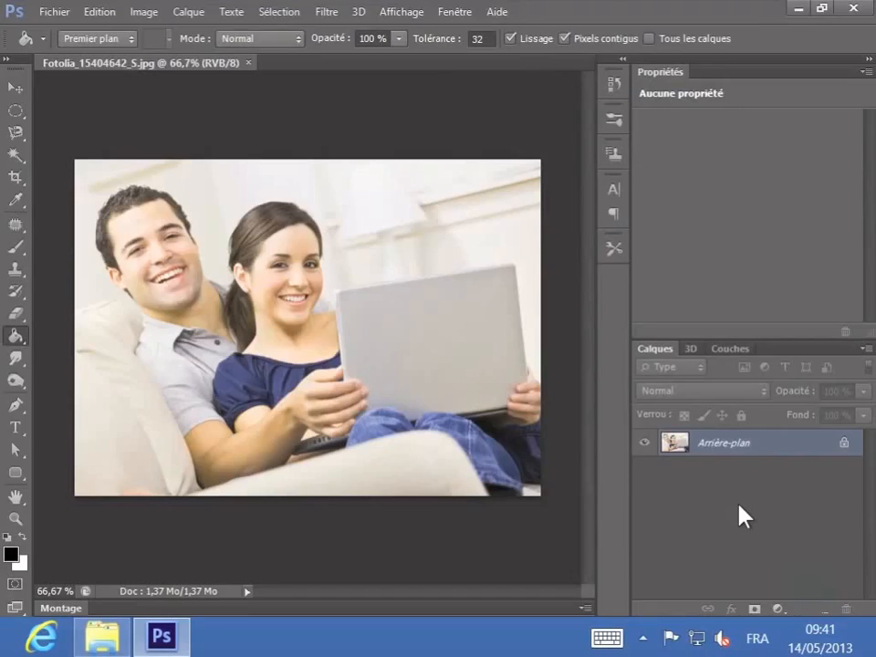
- Duplicate the Arrière-plan layer within the same document, keeping the default copy name
right_click(753, 451)
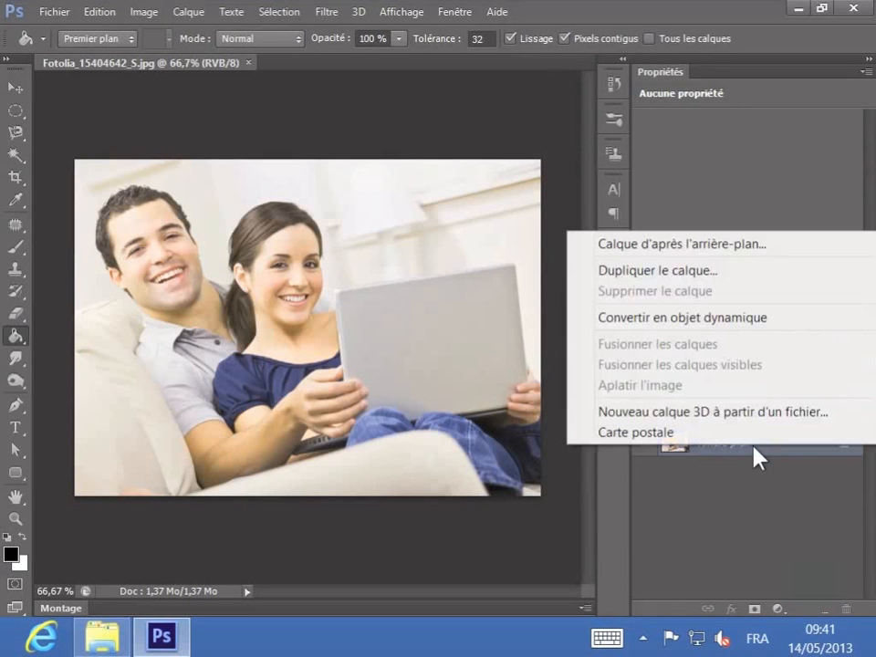
left_click(676, 272)
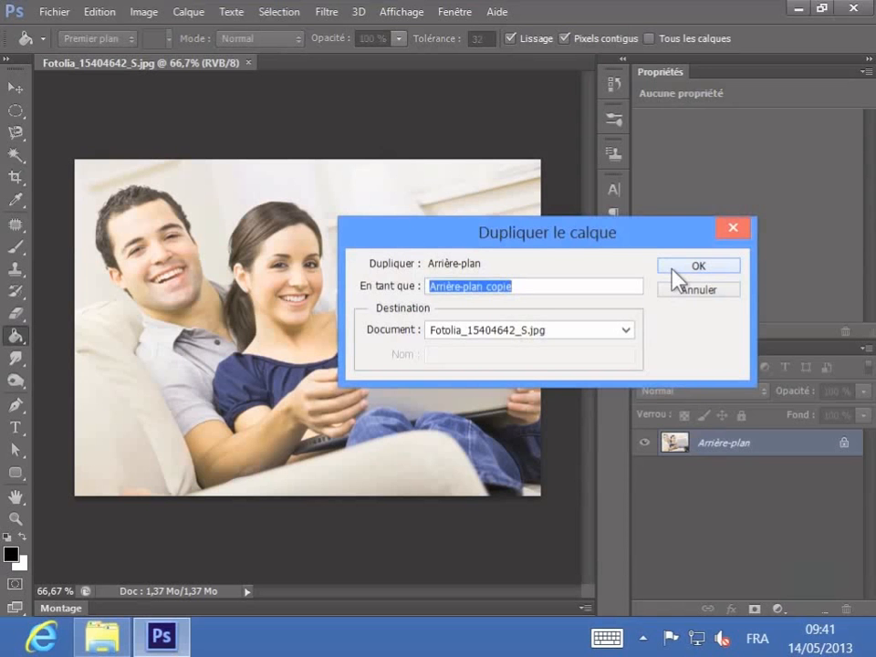
left_click(673, 268)
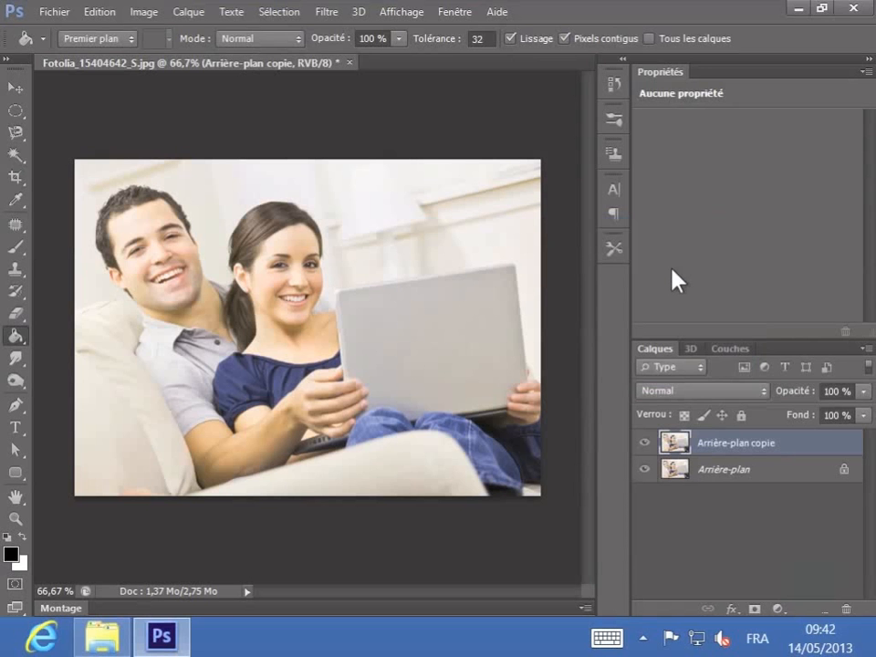
- Add a Teinte/Saturation adjustment layer above the background copy with Teinte -20 and Saturation +50
left_click(778, 611)
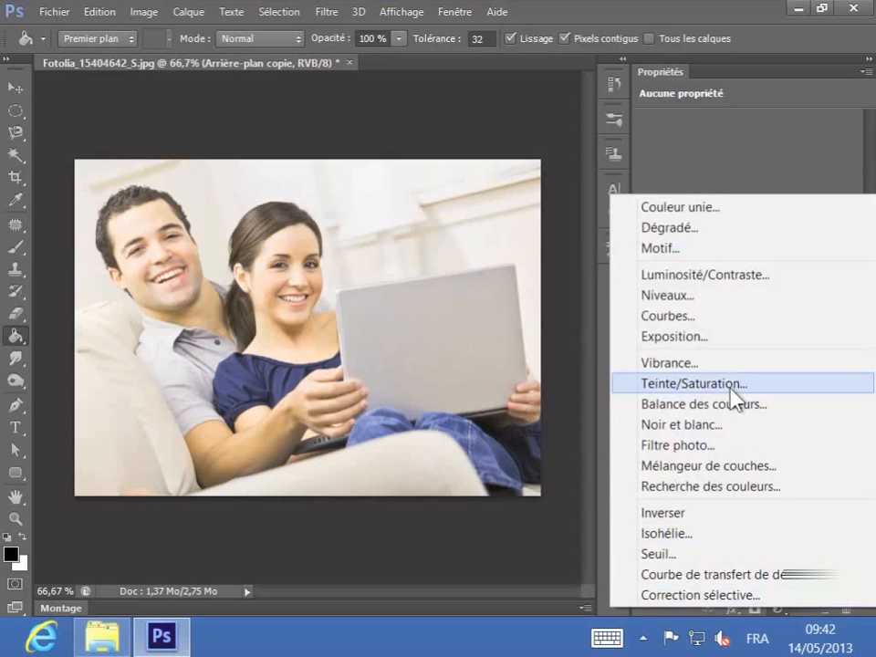
left_click(694, 383)
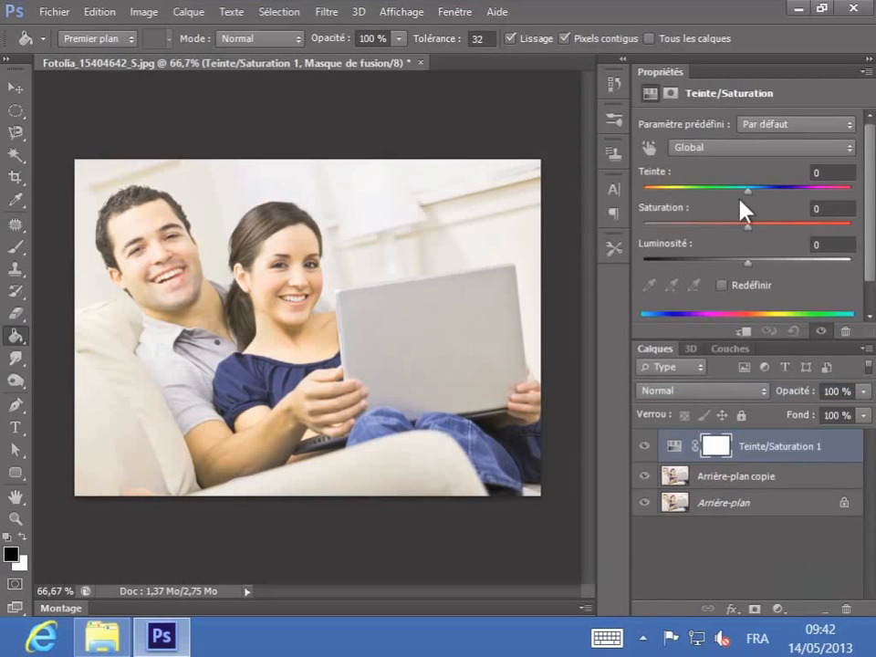
left_click_drag(748, 192, 728, 195)
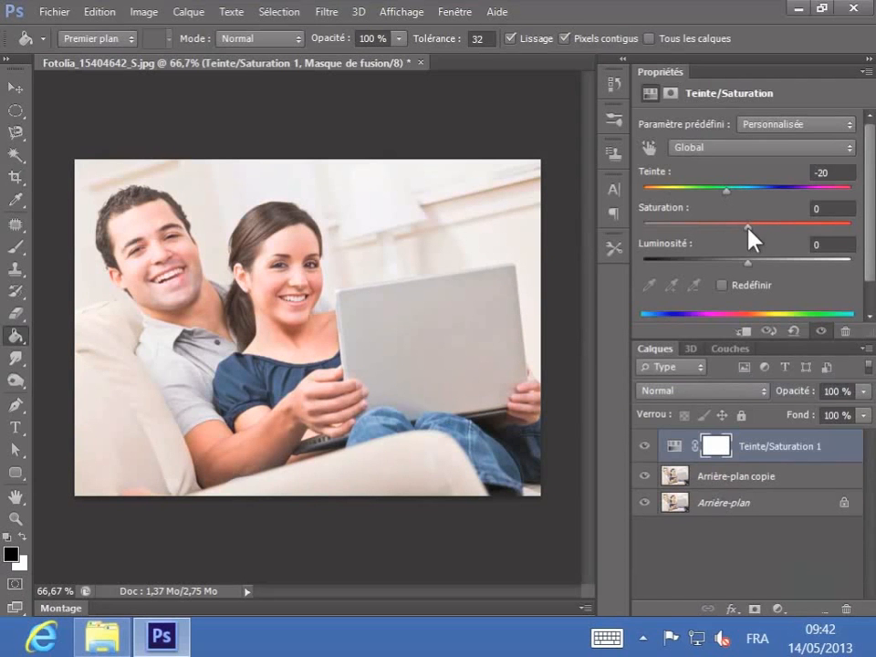
left_click_drag(748, 228, 800, 234)
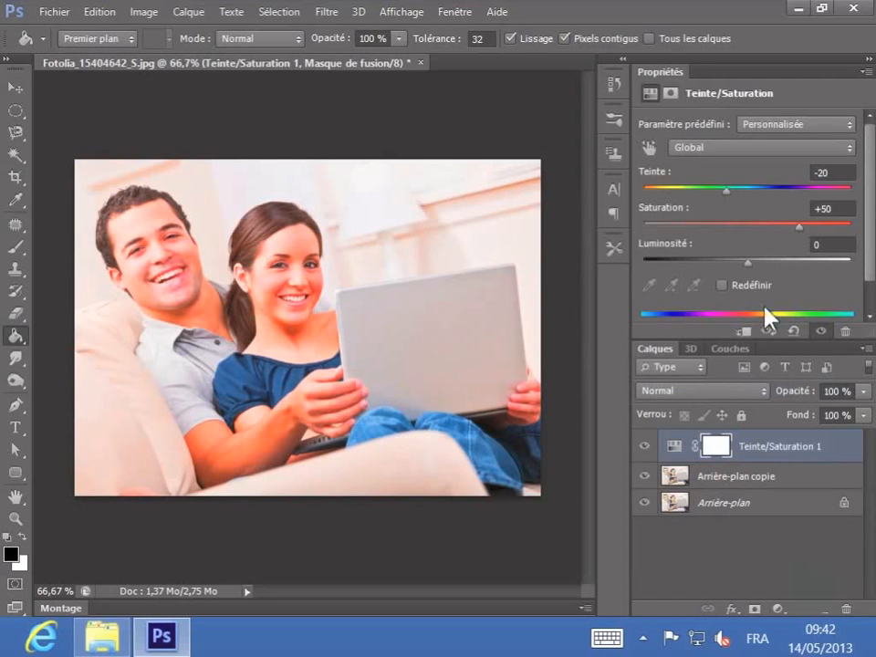
- Duplicate the Teinte/Saturation 1 adjustment layer within the same document
right_click(761, 451)
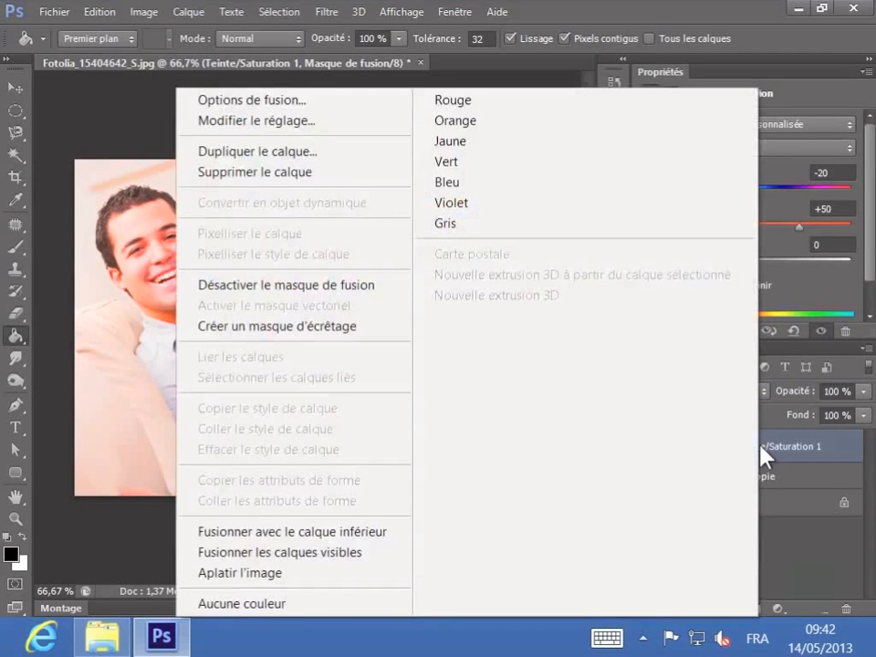
left_click(353, 170)
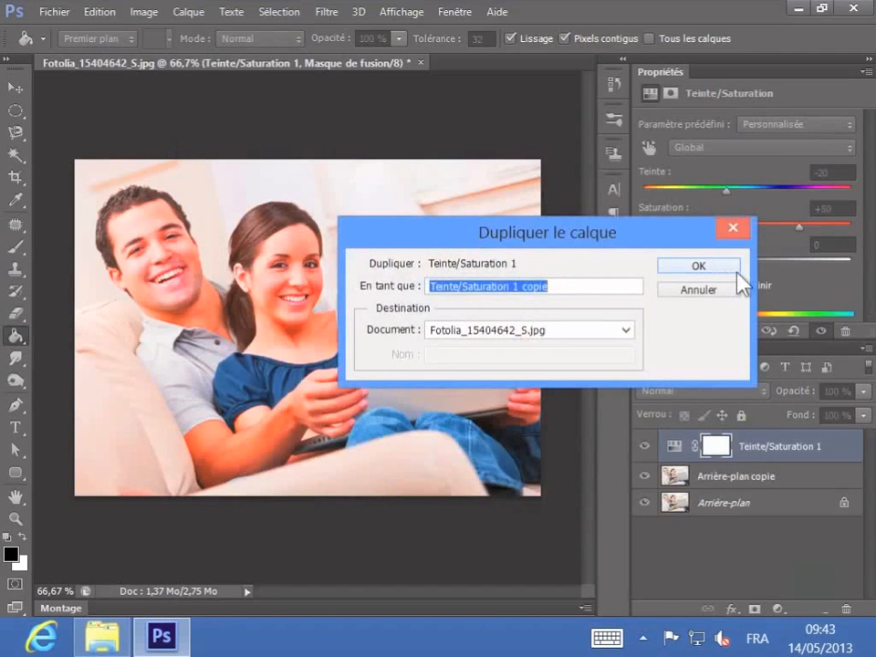
left_click(724, 268)
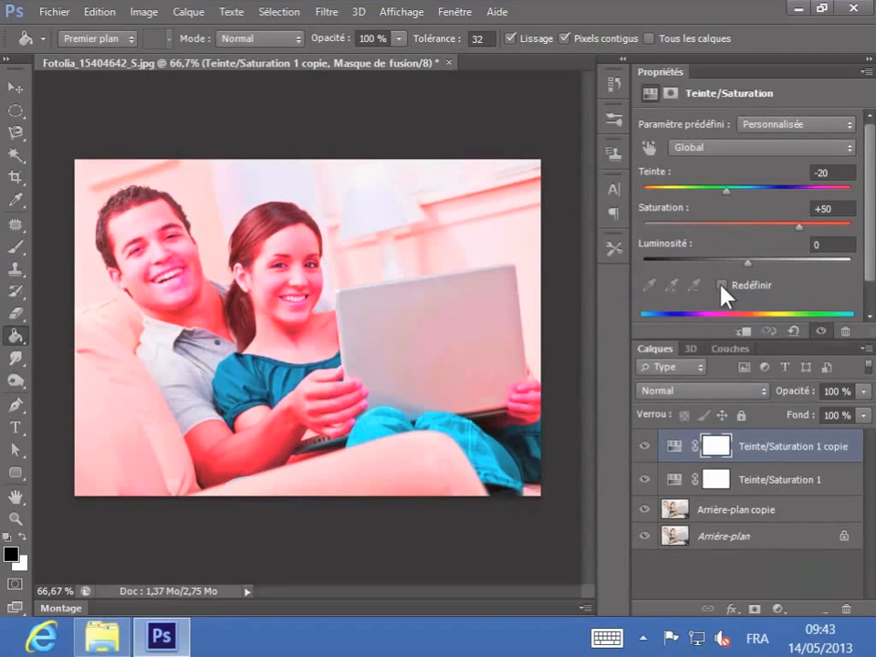
- Colorize the copied Teinte/Saturation layer with Redéfinir, Teinte 52 and Saturation 30, and lower its opacity to 63 %
left_click(722, 286)
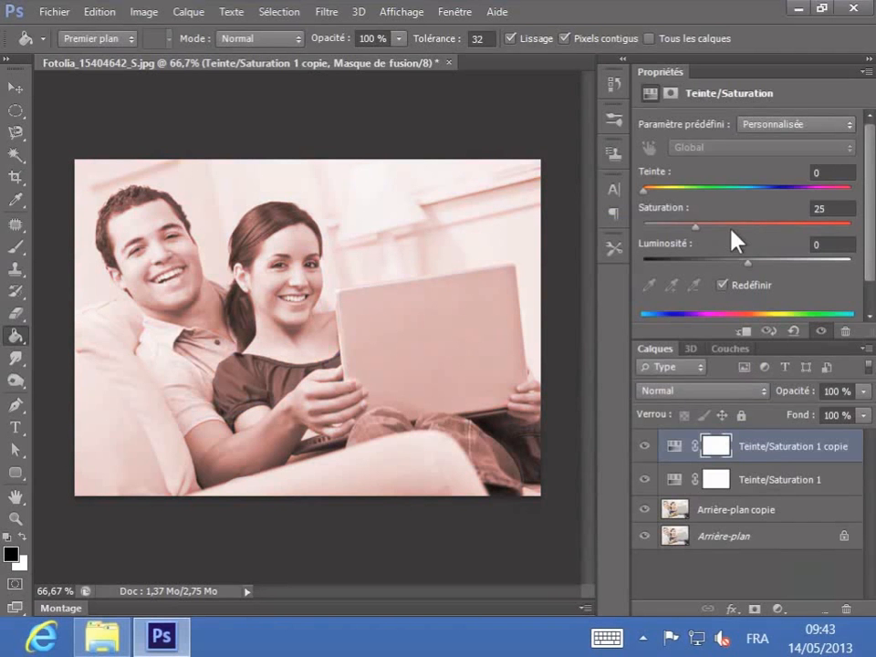
left_click_drag(645, 196, 676, 196)
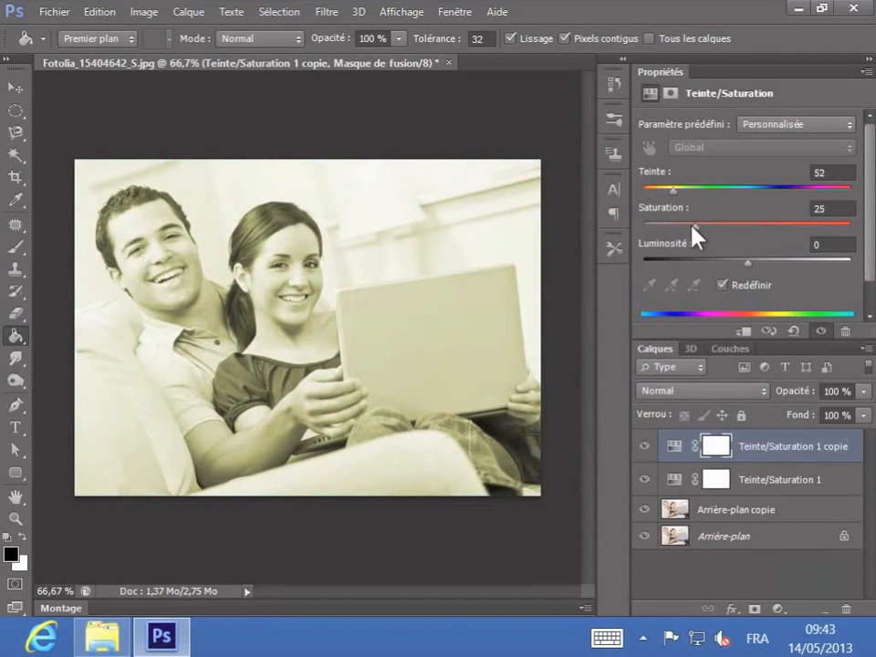
left_click_drag(697, 227, 709, 234)
left_click(863, 415)
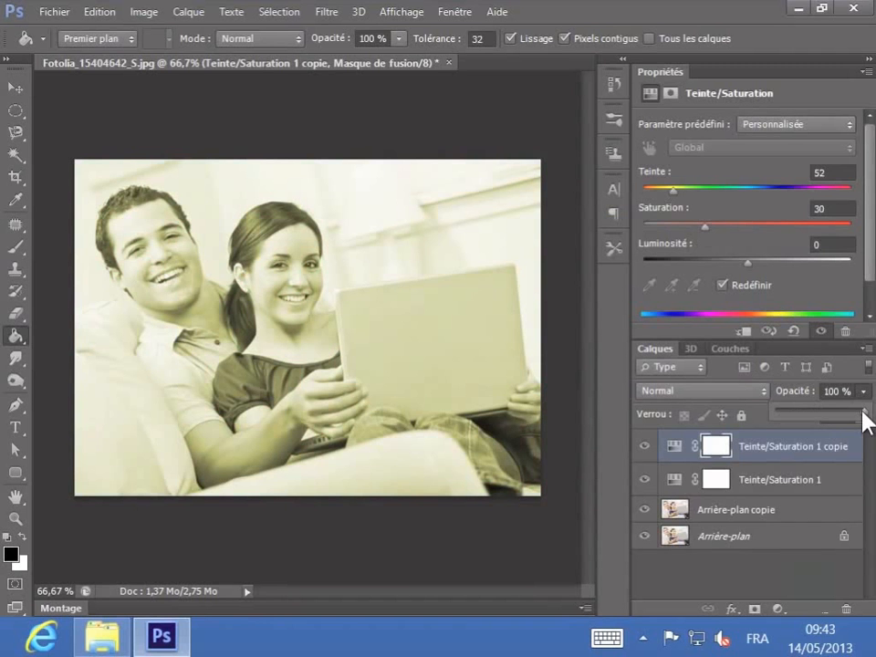
left_click_drag(864, 412, 839, 411)
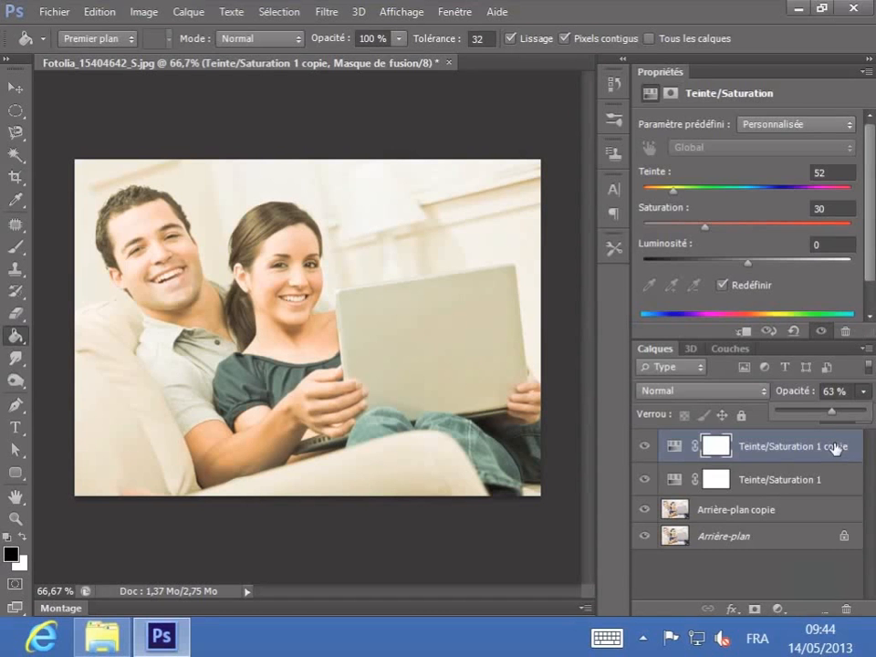
- Add a gradient fill layer over the photo with the Radial style, Inverser enabled and a scale of 169 %
left_click(779, 610)
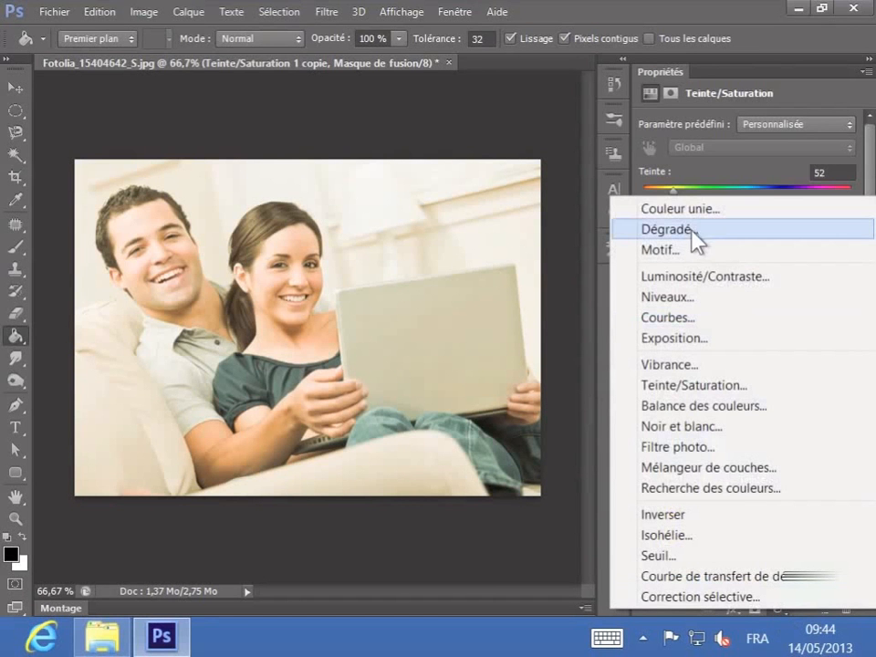
left_click(693, 233)
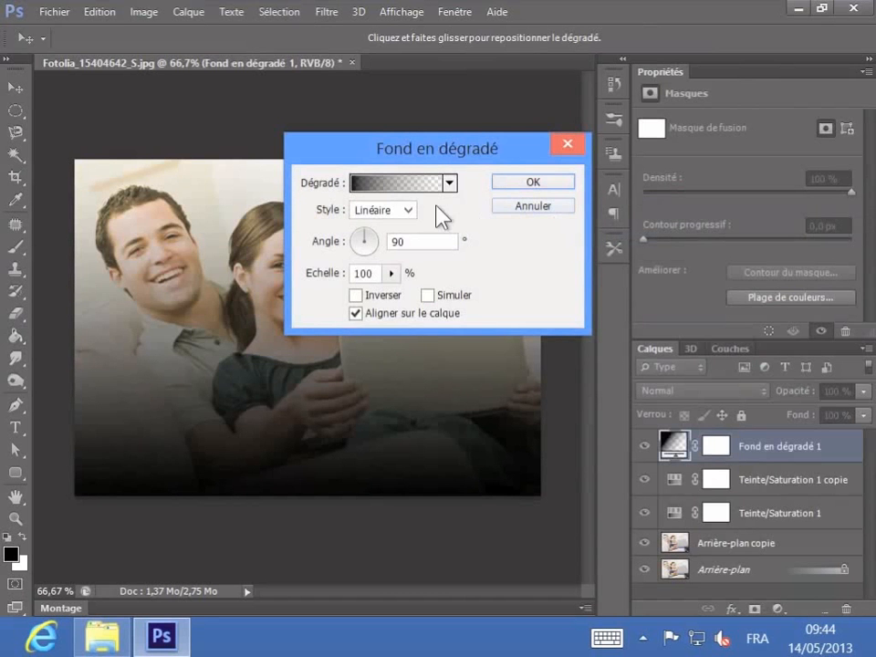
left_click(355, 296)
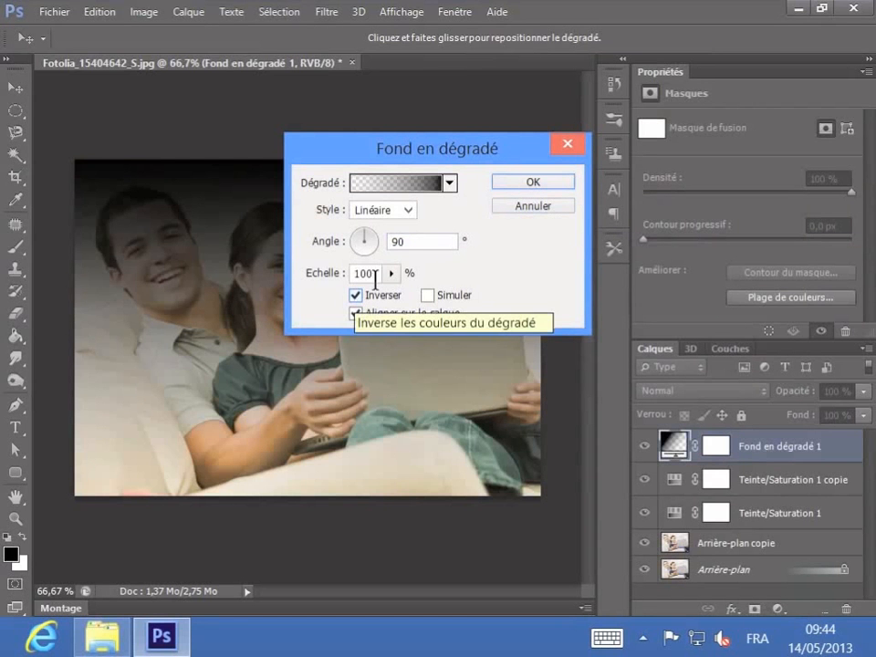
left_click(397, 216)
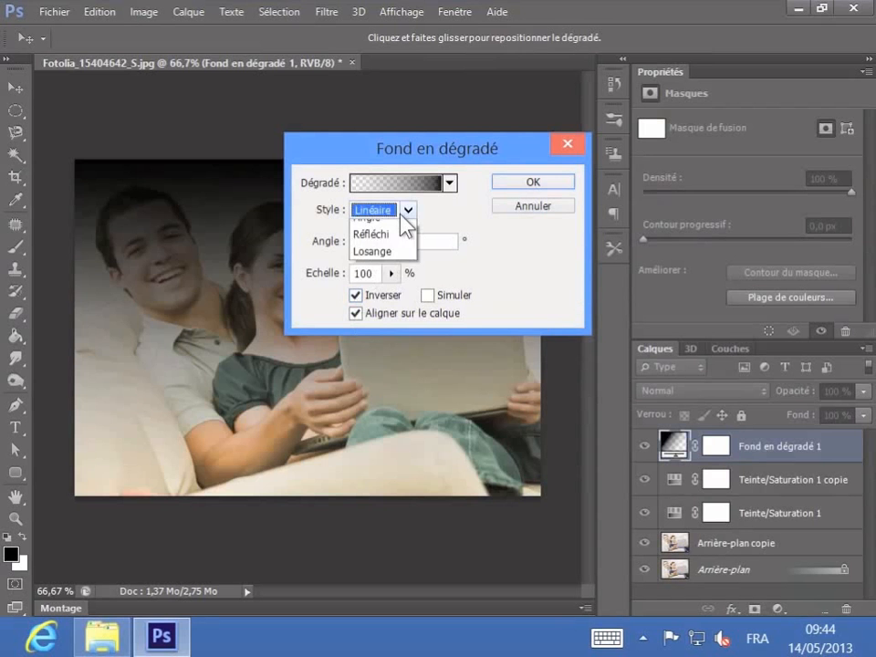
left_click(391, 249)
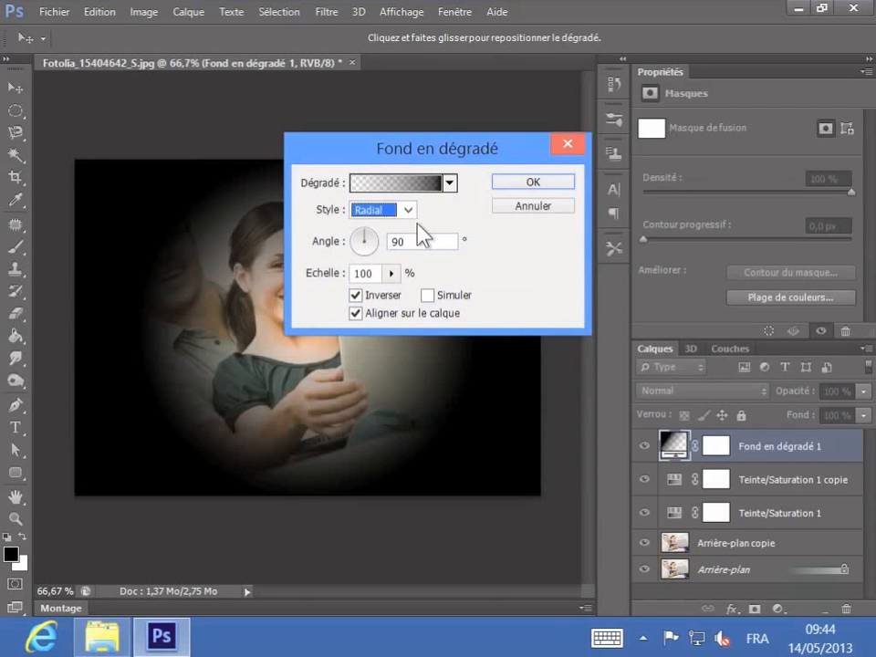
left_click_drag(391, 273, 397, 294)
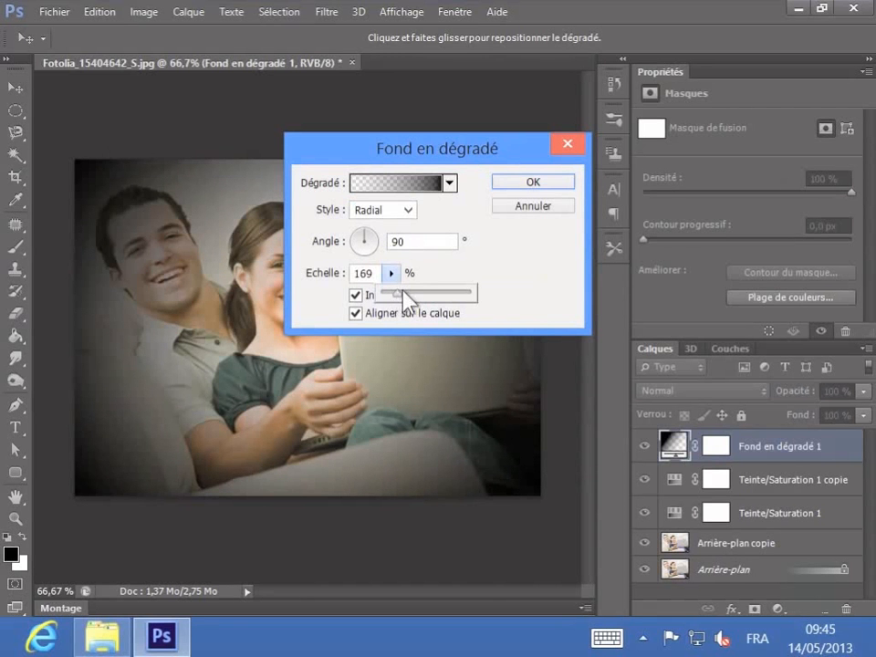
left_click(530, 183)
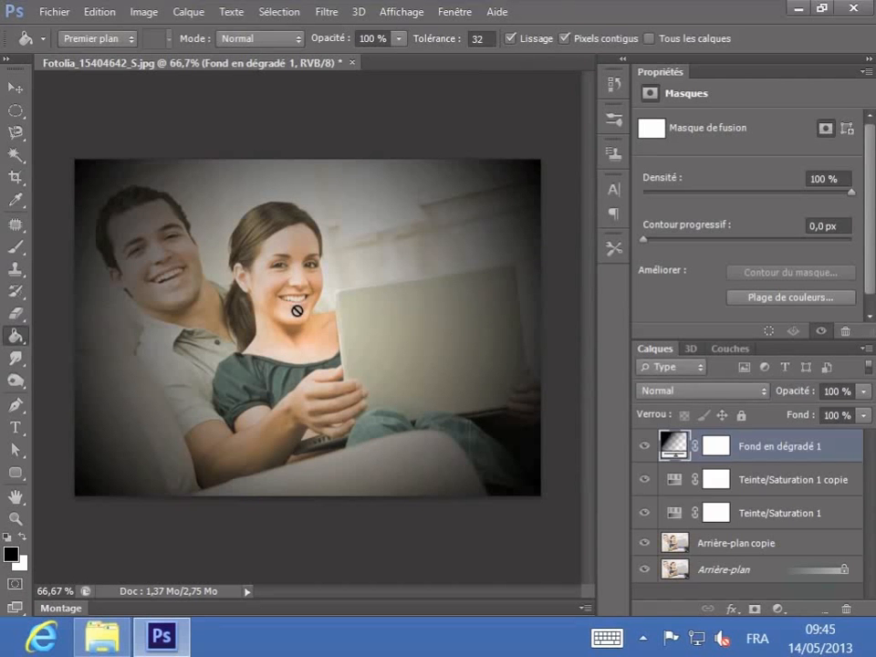
- Duplicate the Fond en dégradé 1 fill layer within the same document
right_click(767, 450)
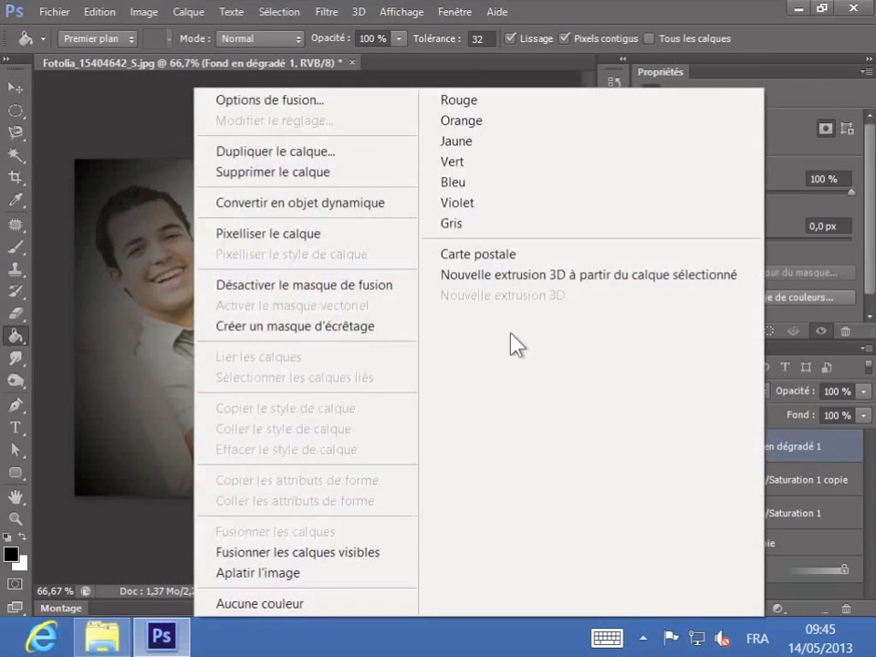
left_click(347, 163)
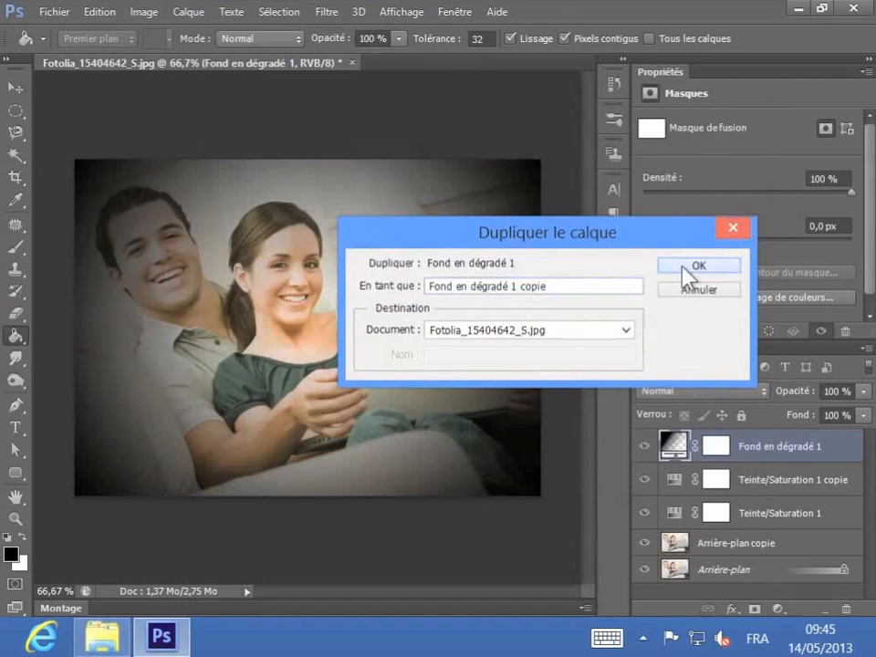
left_click(687, 267)
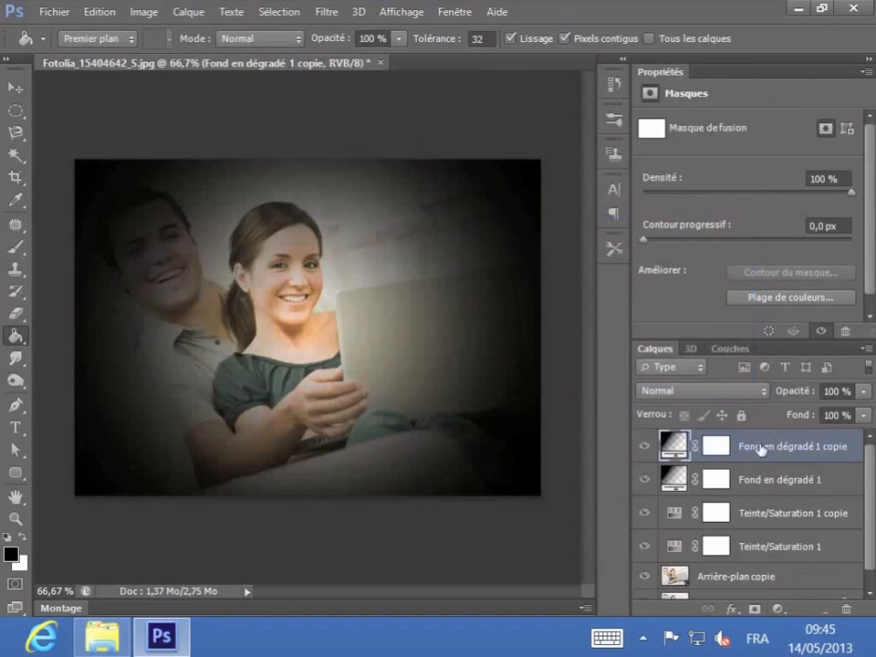
- Change the starting colour stop of the copied gradient fill from black to white
double_click(675, 445)
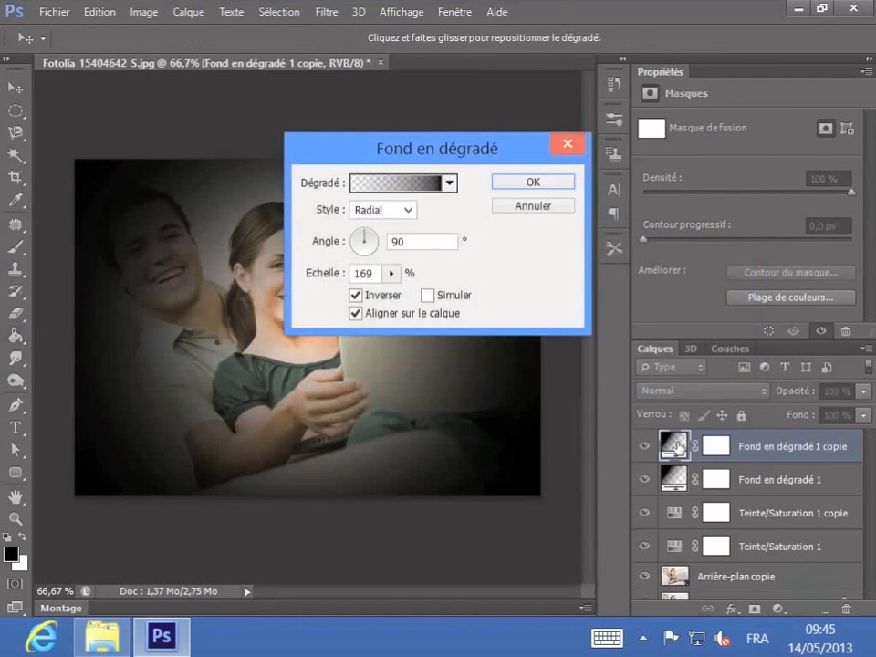
left_click(424, 187)
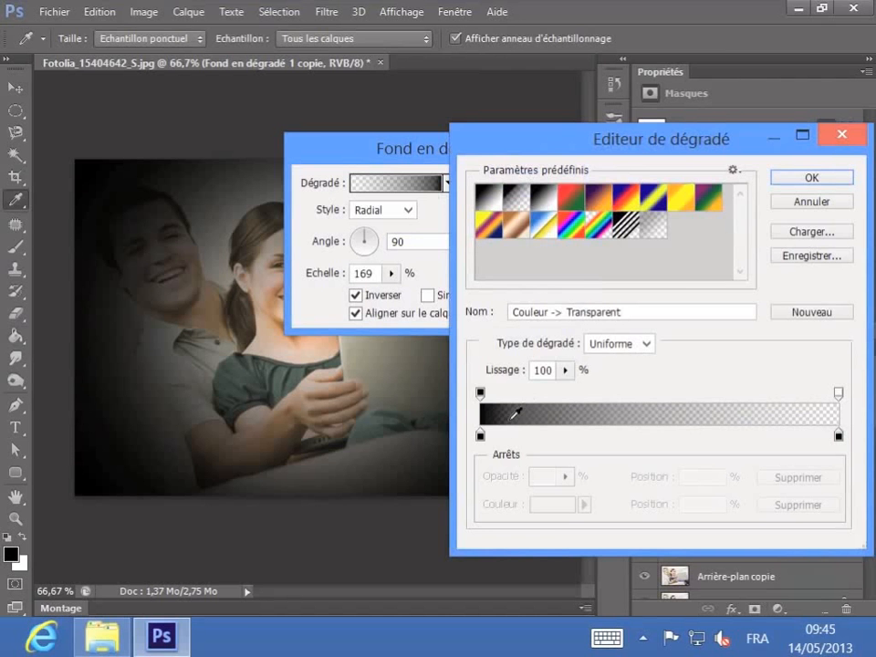
left_click(482, 436)
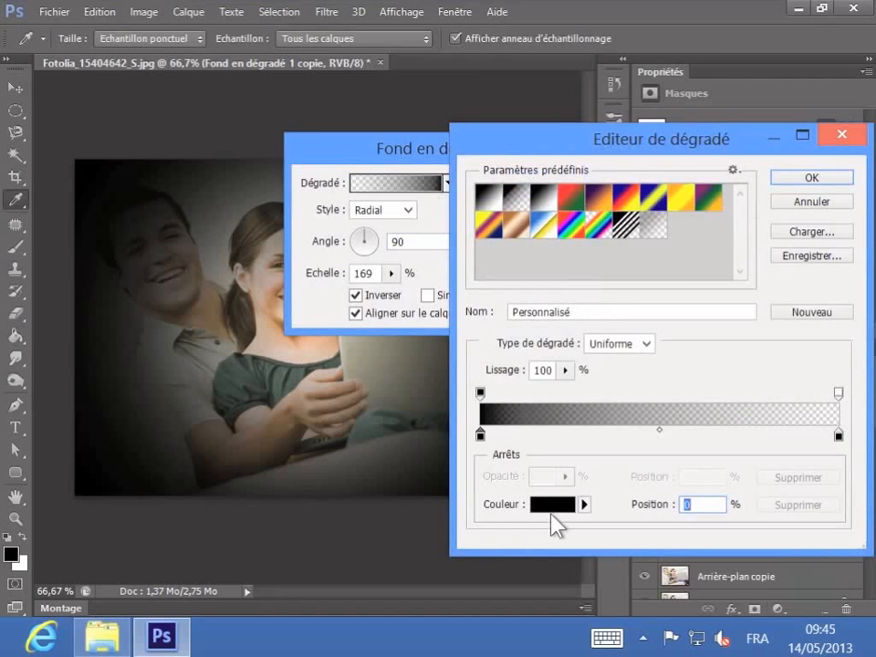
left_click(553, 511)
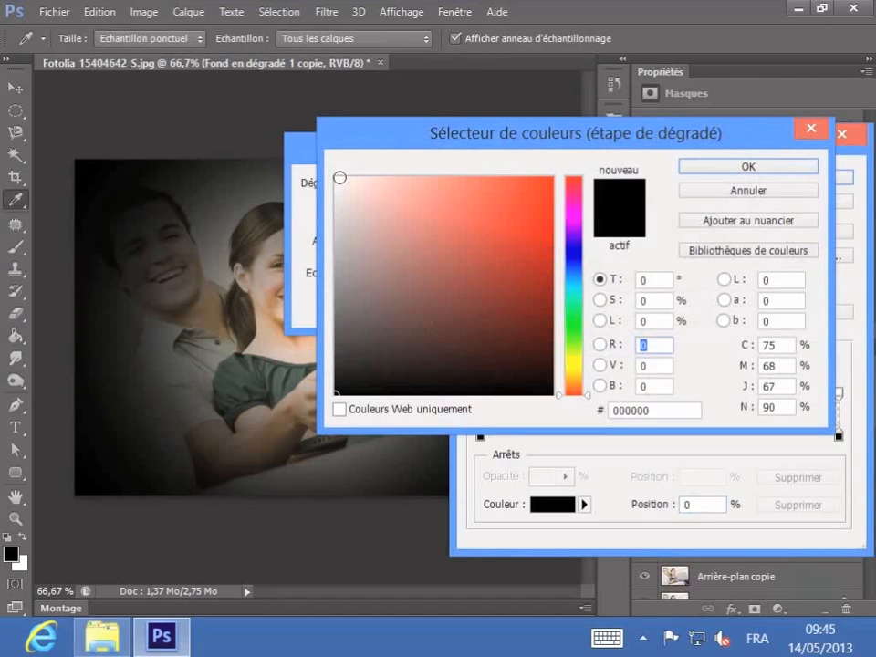
left_click(339, 178)
left_click(717, 169)
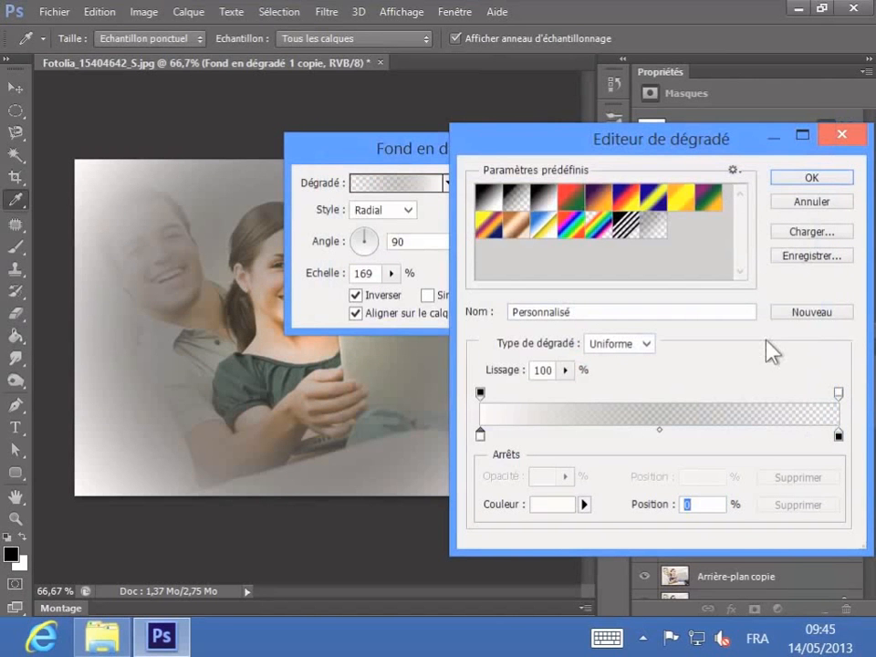
left_click(794, 179)
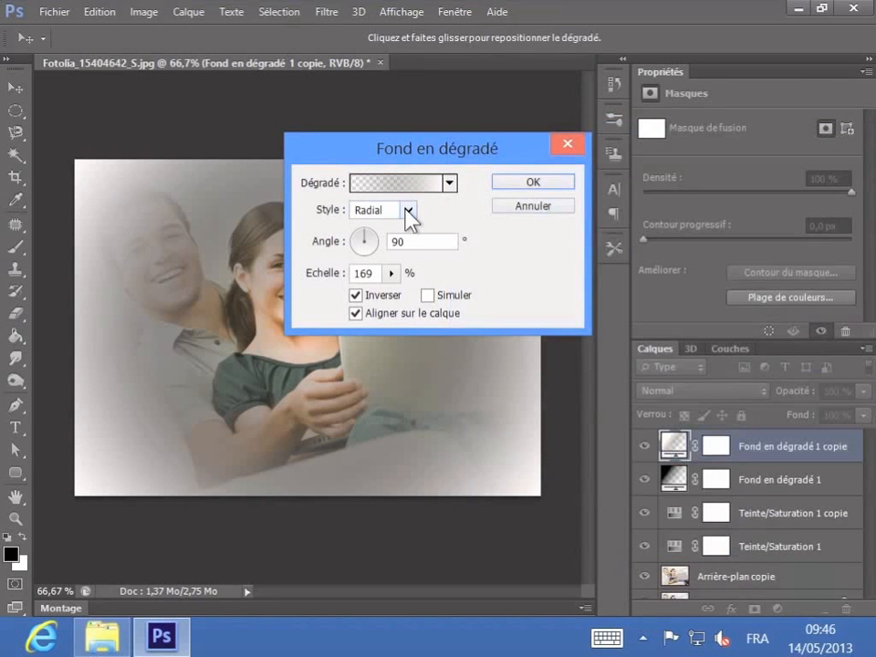
- Turn off Inverser for the copied gradient fill and lower that layer's opacity to 46 %
left_click(355, 296)
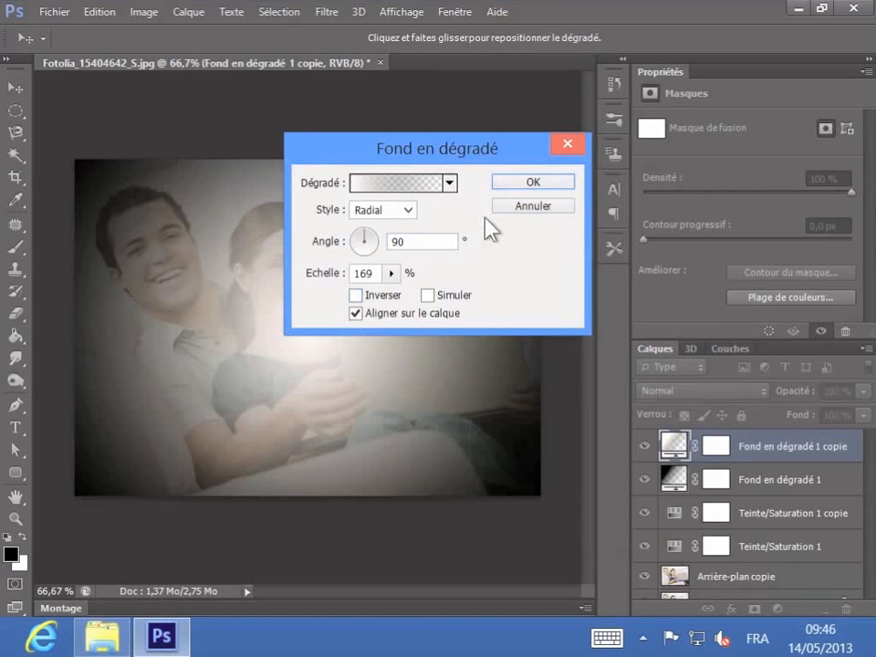
left_click(530, 181)
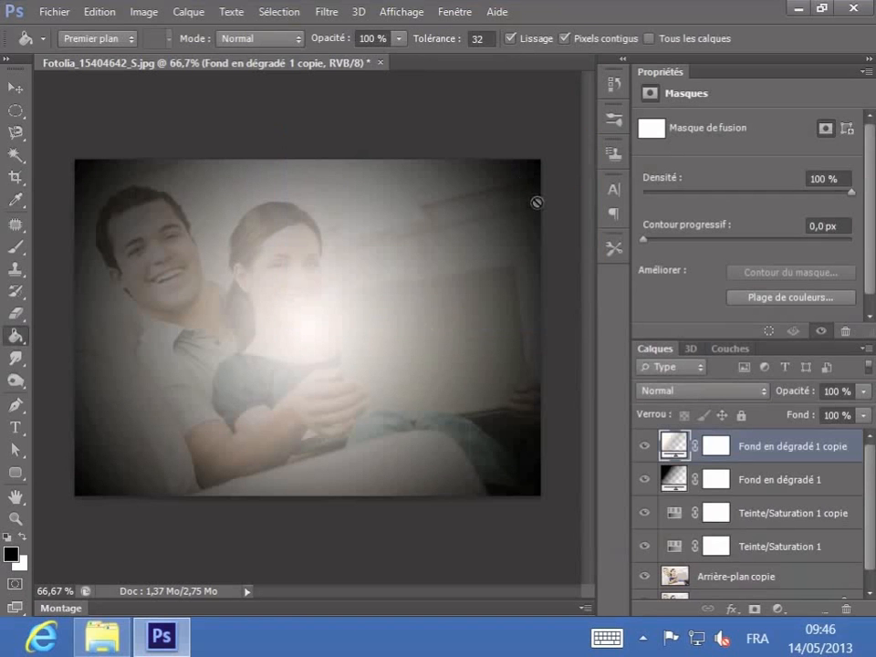
left_click(865, 392)
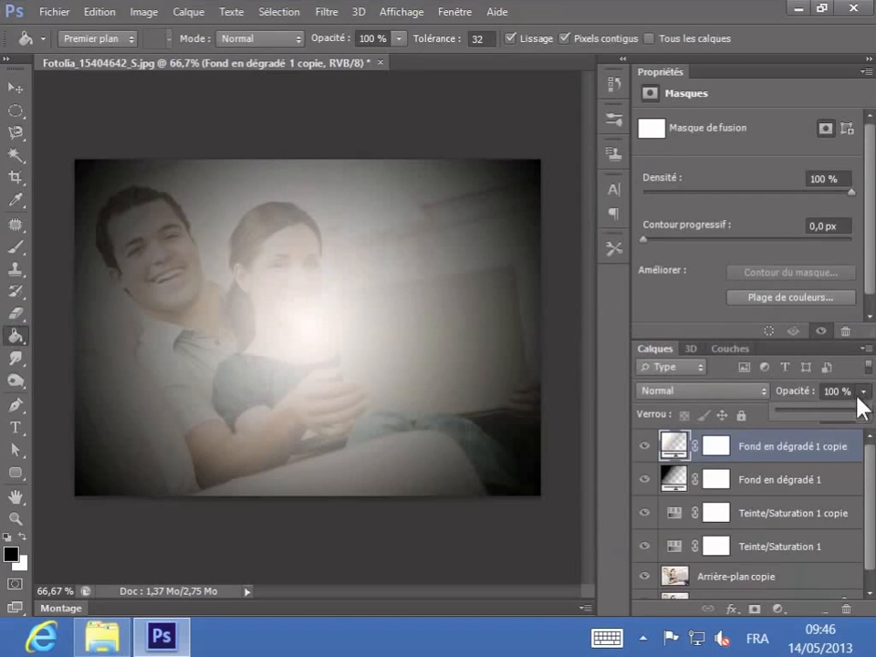
left_click_drag(850, 412, 817, 413)
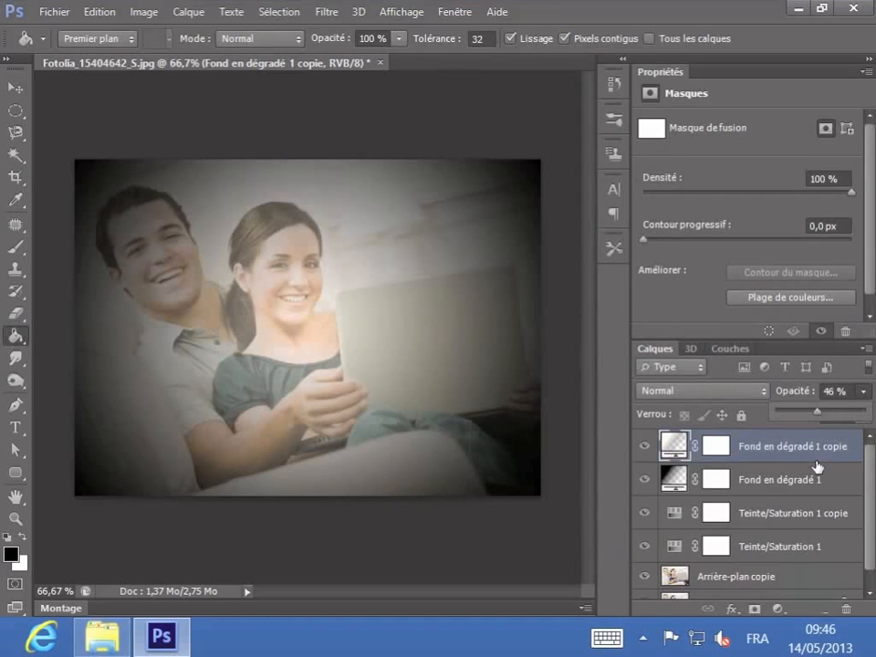
- Add a Courbes adjustment layer on top and shape its Rouge curve into a gentle S, lowering the shadows and raising the highlights
left_click(779, 610)
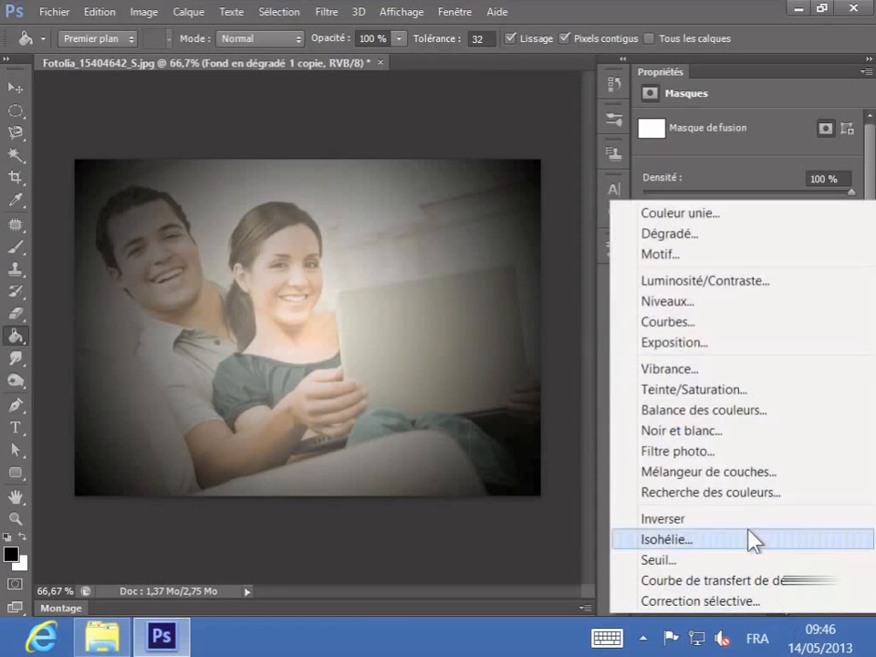
left_click(684, 324)
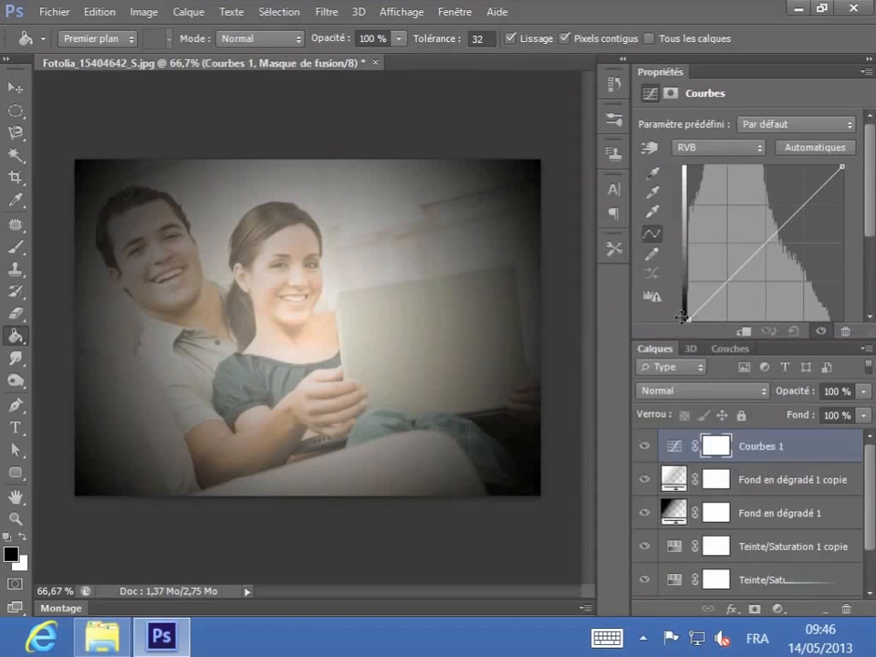
left_click(734, 146)
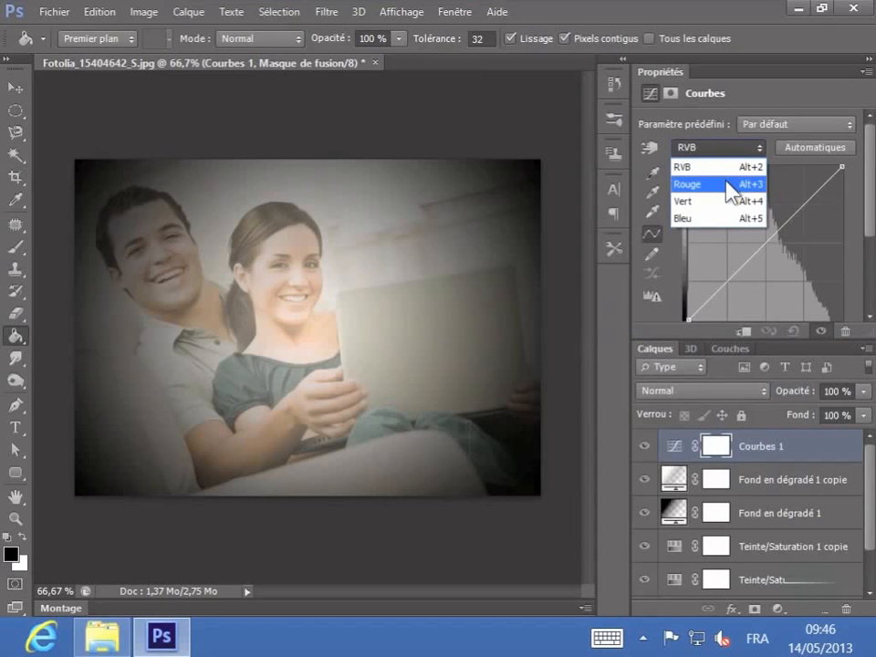
left_click(729, 187)
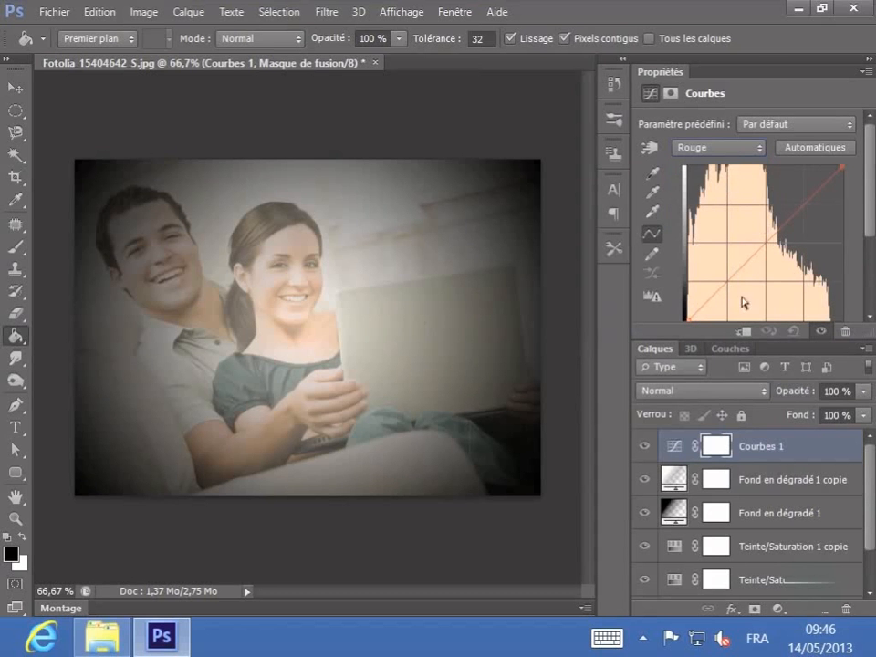
left_click_drag(726, 286, 730, 288)
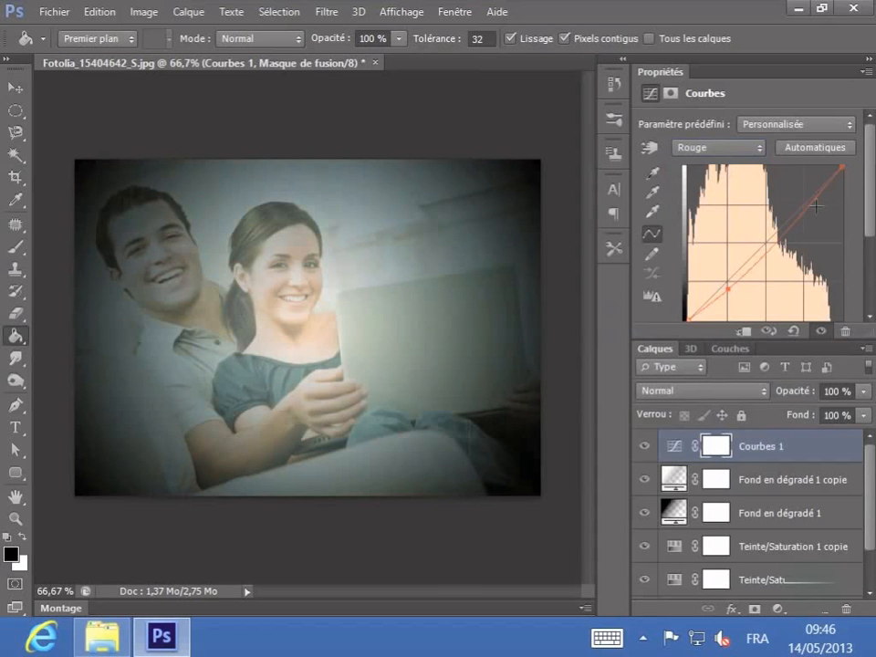
left_click_drag(811, 202, 805, 193)
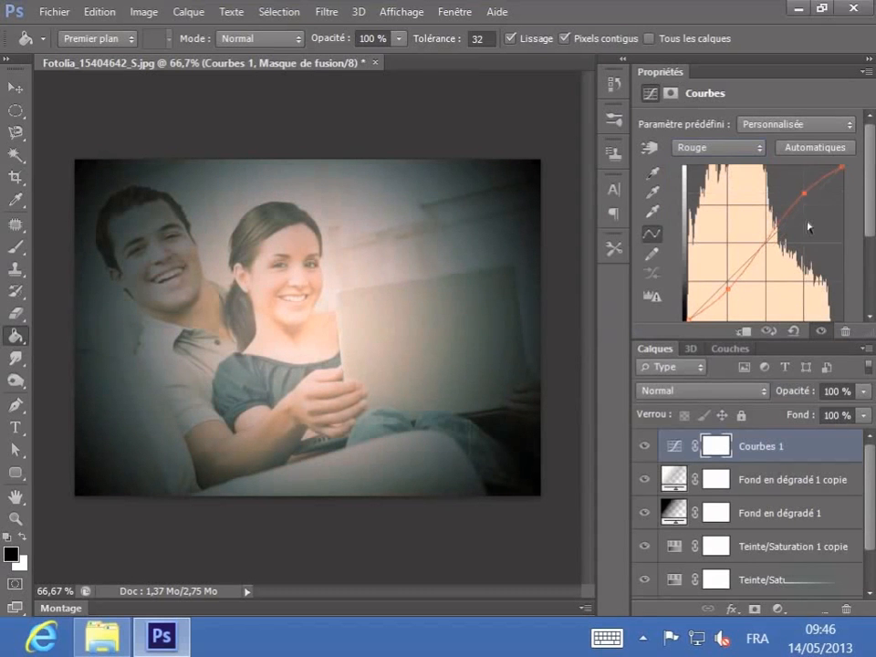
- Bend the Vert channel curve of Courbes 1 into an S with slightly darker shadows and brighter highlights
left_click(763, 152)
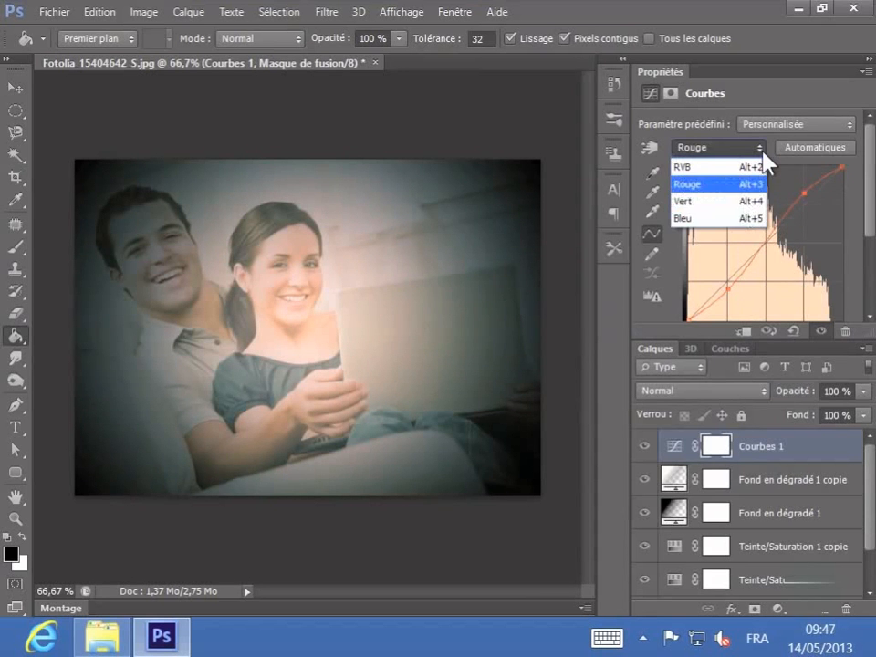
left_click(746, 201)
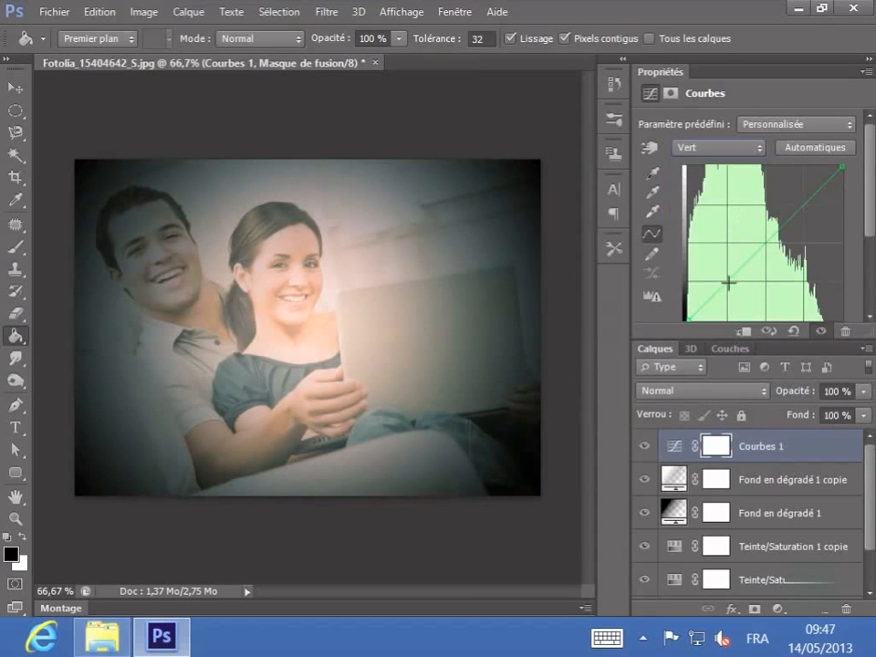
left_click_drag(724, 285, 727, 291)
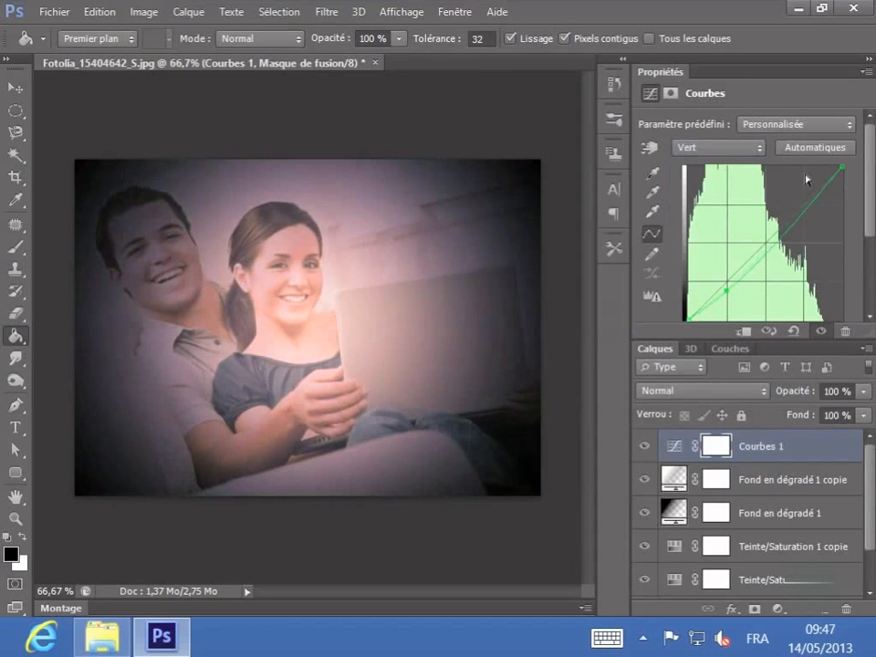
left_click_drag(811, 196, 813, 188)
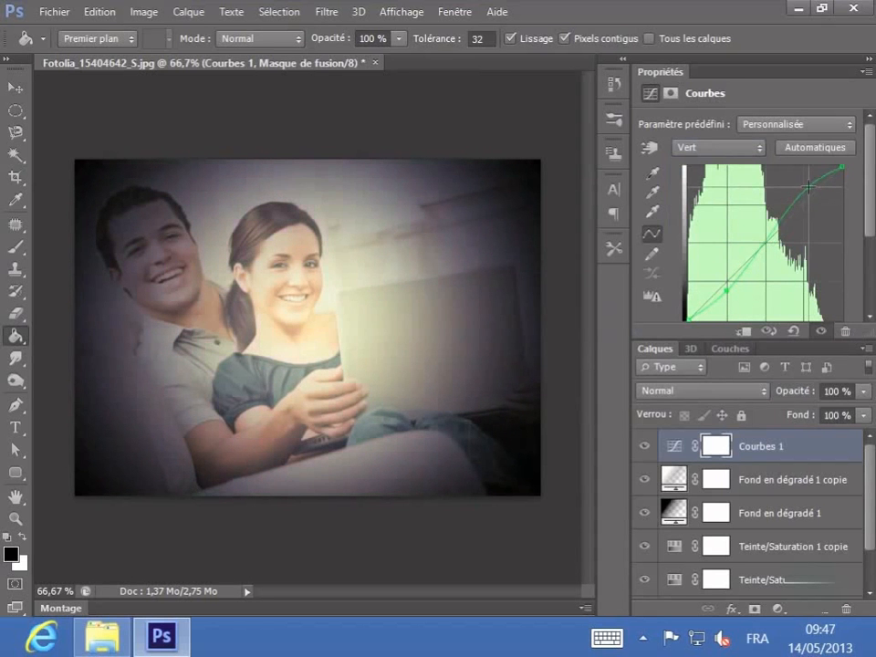
- Pull the Bleu channel curve of Courbes 1 slightly below the diagonal in both the shadows and the highlights
left_click(760, 149)
left_click(727, 220)
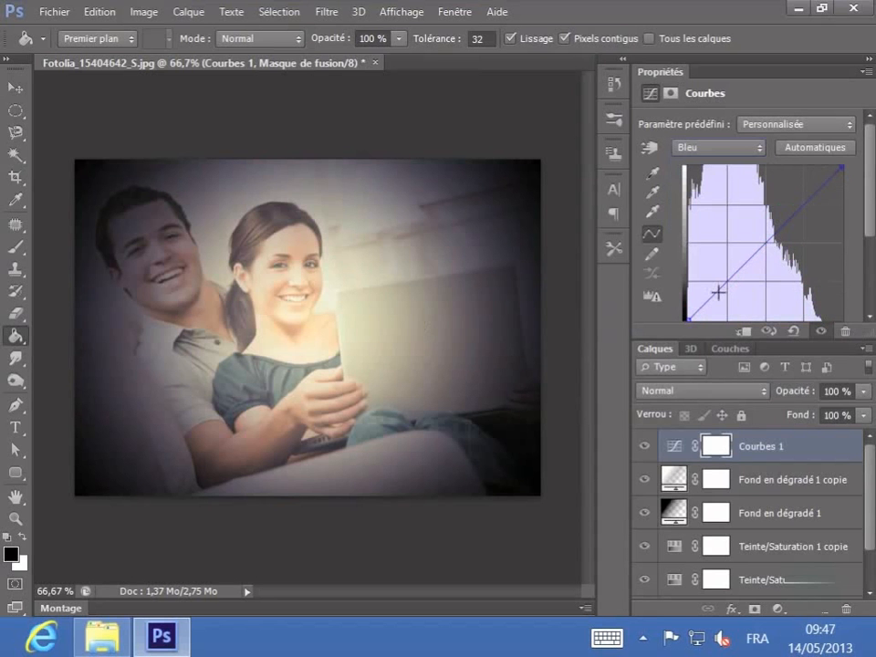
left_click_drag(723, 285, 728, 287)
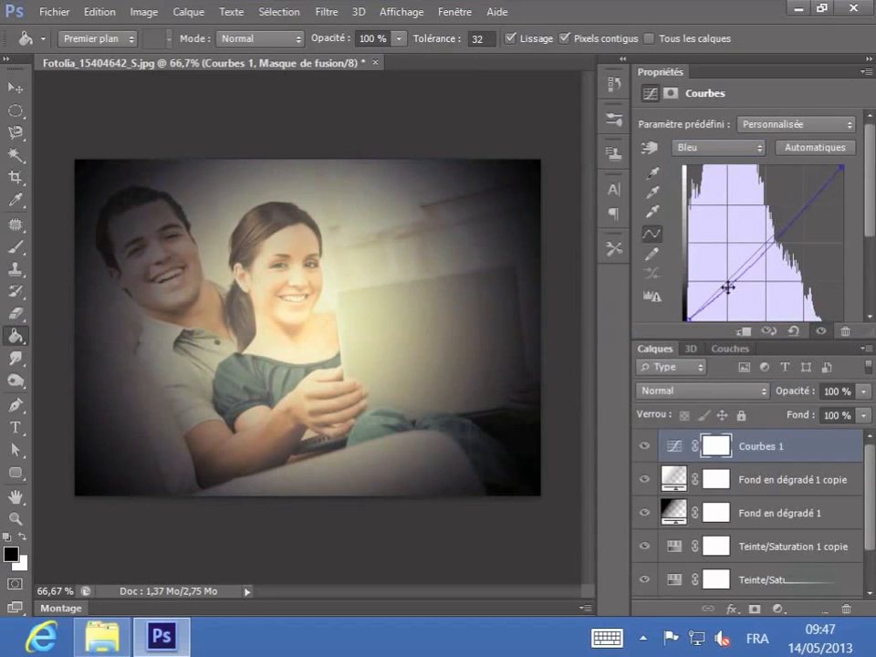
left_click_drag(812, 197, 816, 202)
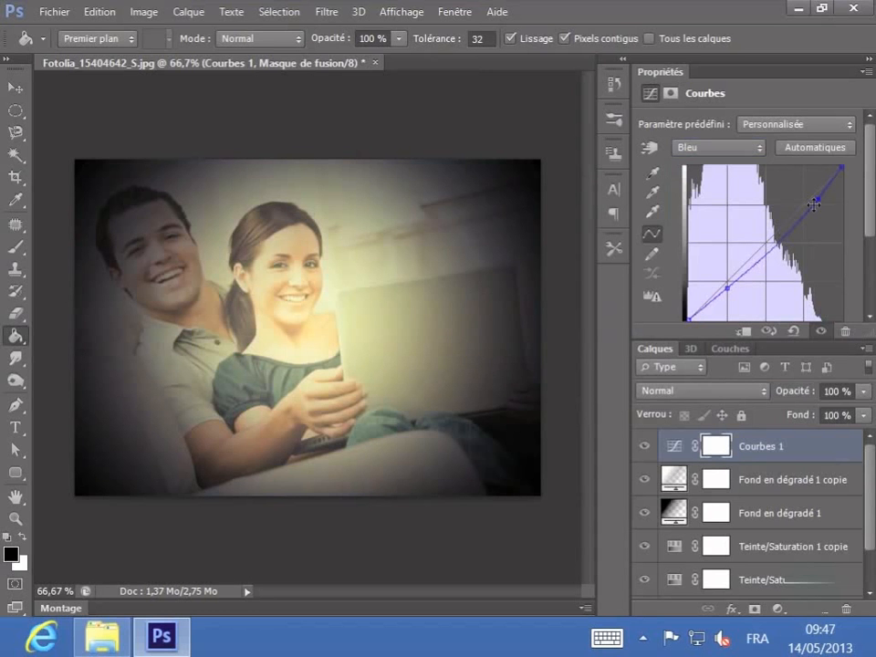
- Add a Couleur unie fill layer above Courbes 1 in a bright, saturated orange with a hue of 25°
left_click(778, 611)
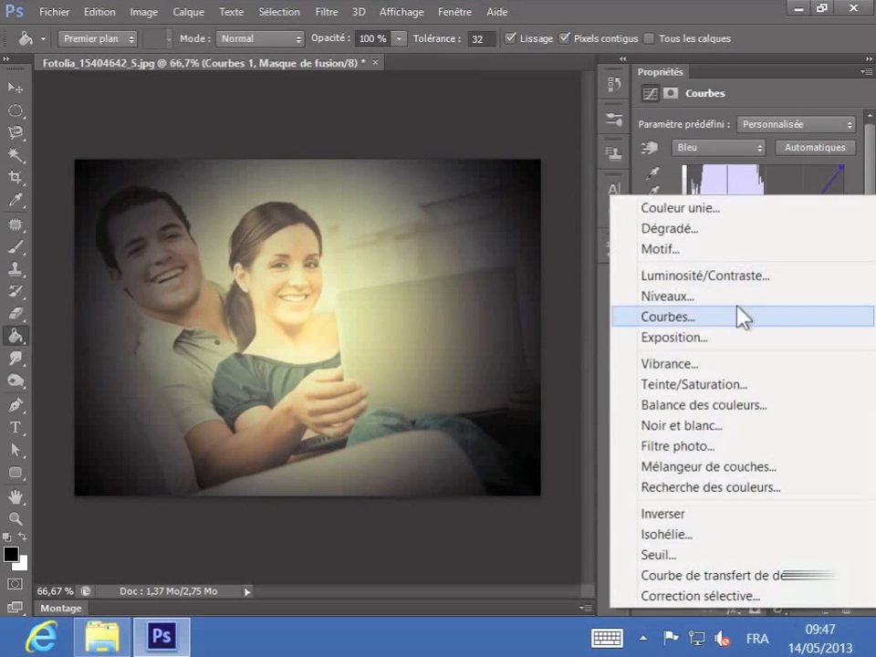
left_click(698, 210)
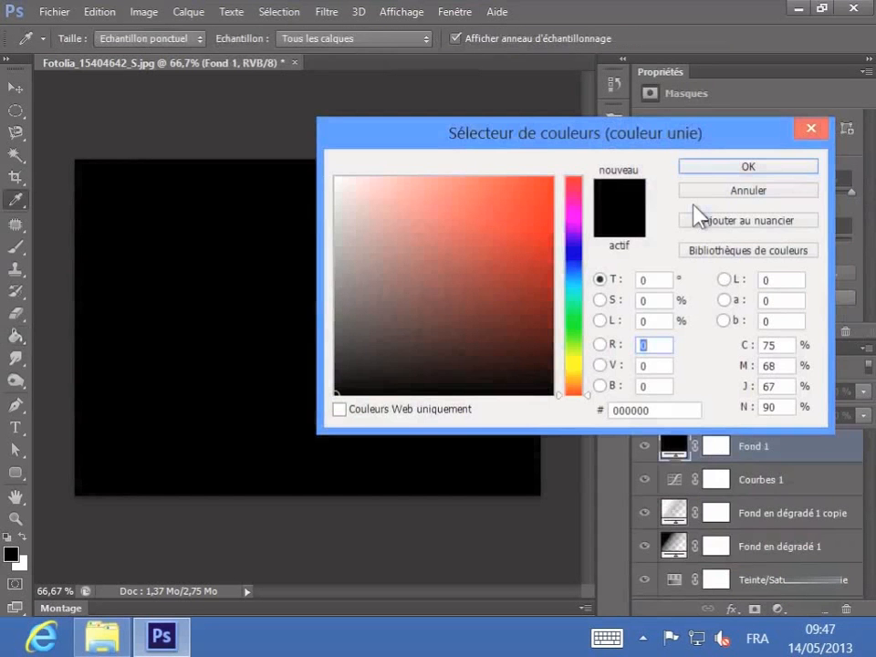
left_click_drag(577, 388, 579, 379)
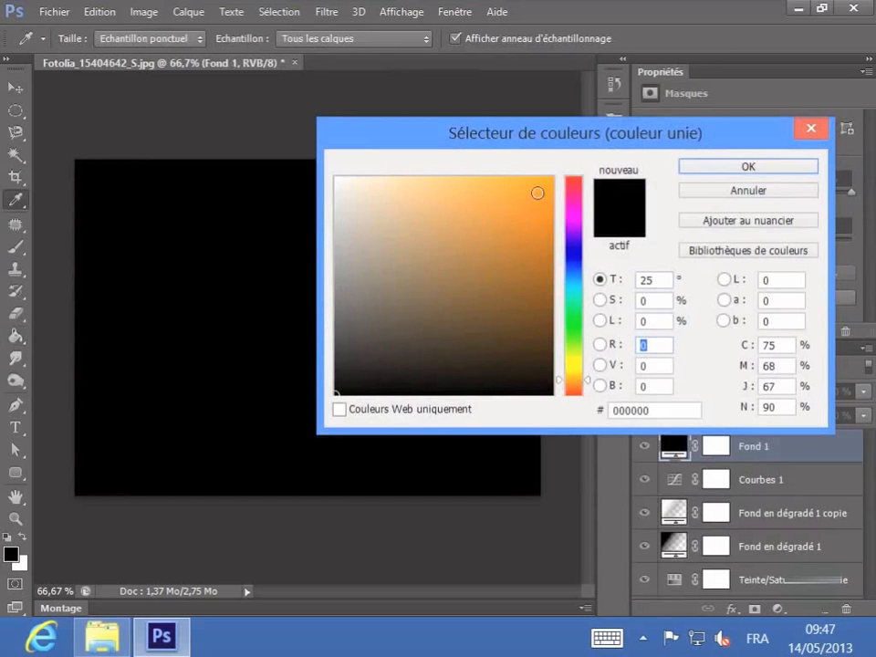
left_click(538, 194)
left_click(787, 170)
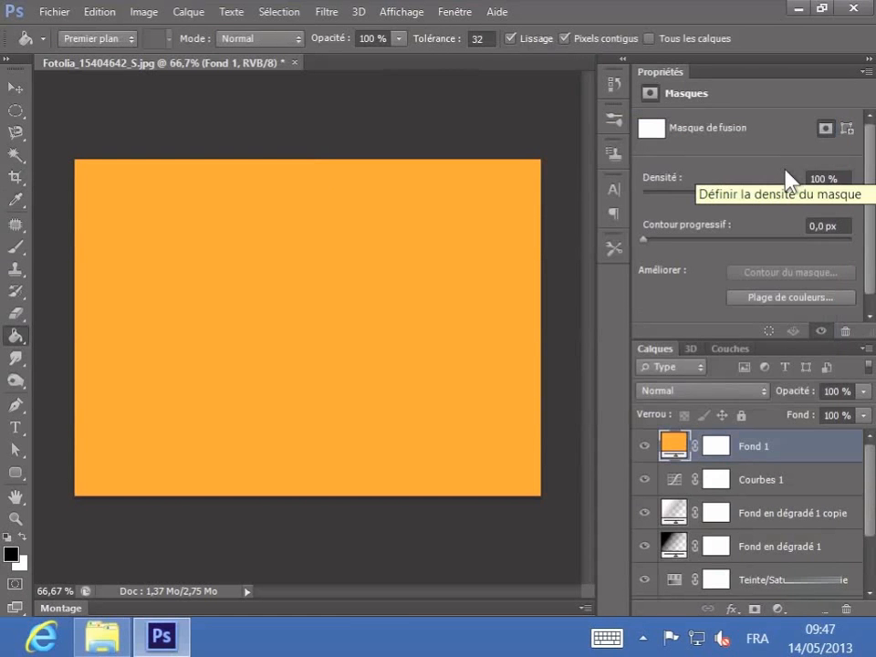
- Lower the orange fill layer's opacity to 17 % and set its blending mode to Lumière tamisée
left_click(863, 391)
left_click_drag(851, 411, 793, 413)
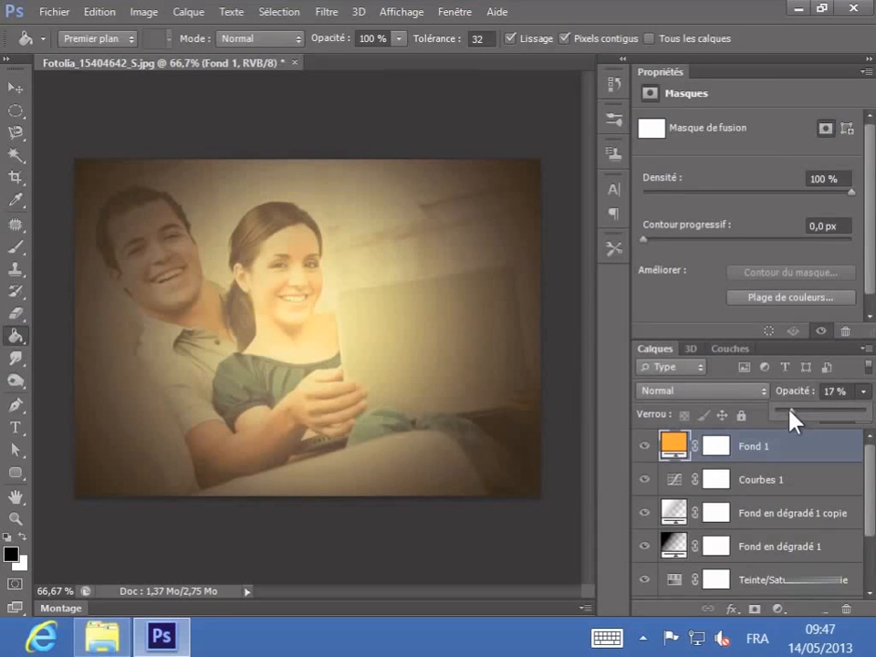
left_click(758, 395)
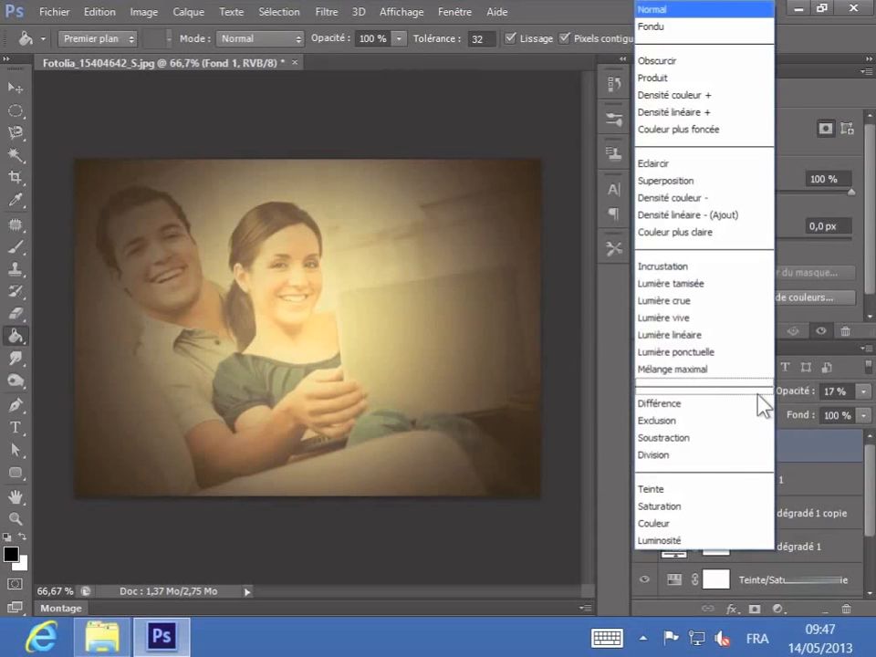
left_click(690, 284)
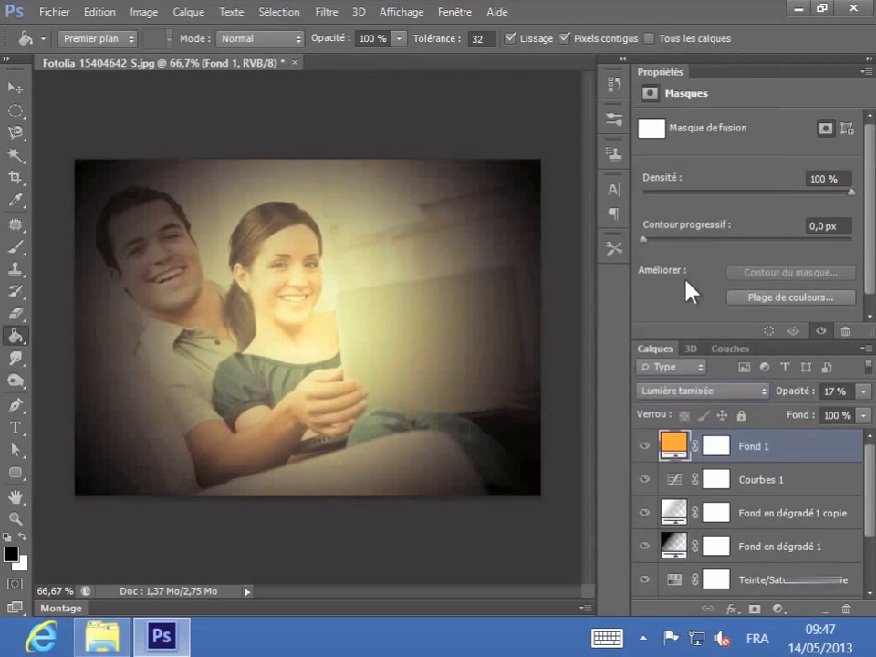